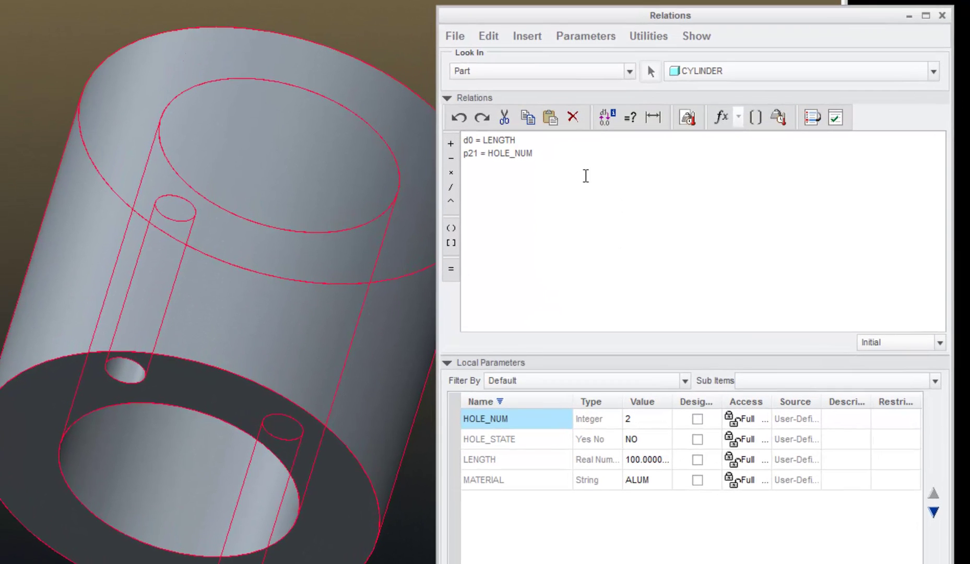
On a new line, add the relation OD = d1 by picking the outer diameter dimension
{"action": "key", "text": "Return"}
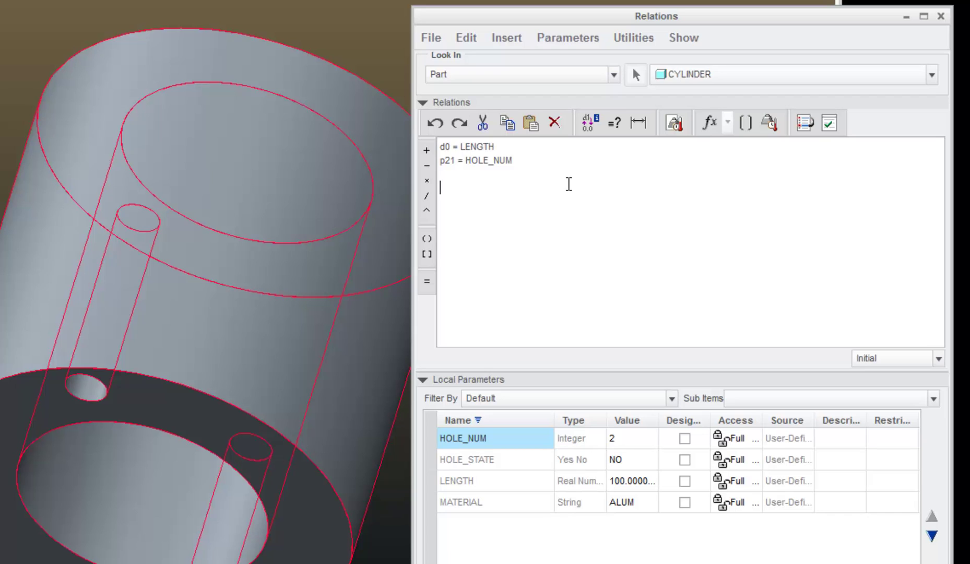
{"action": "type", "text": "OD ="}
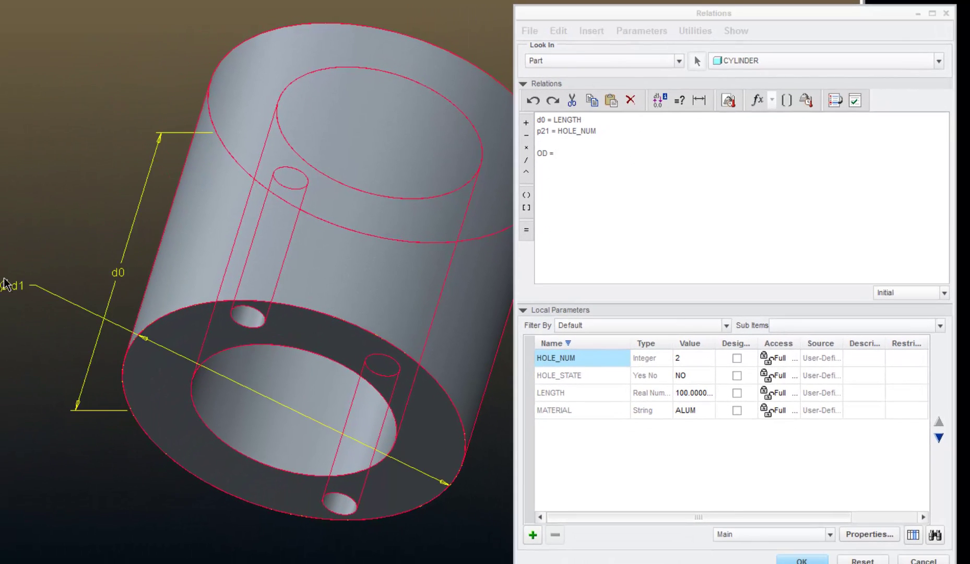
{"action": "left_click", "coordinate": [18, 286]}
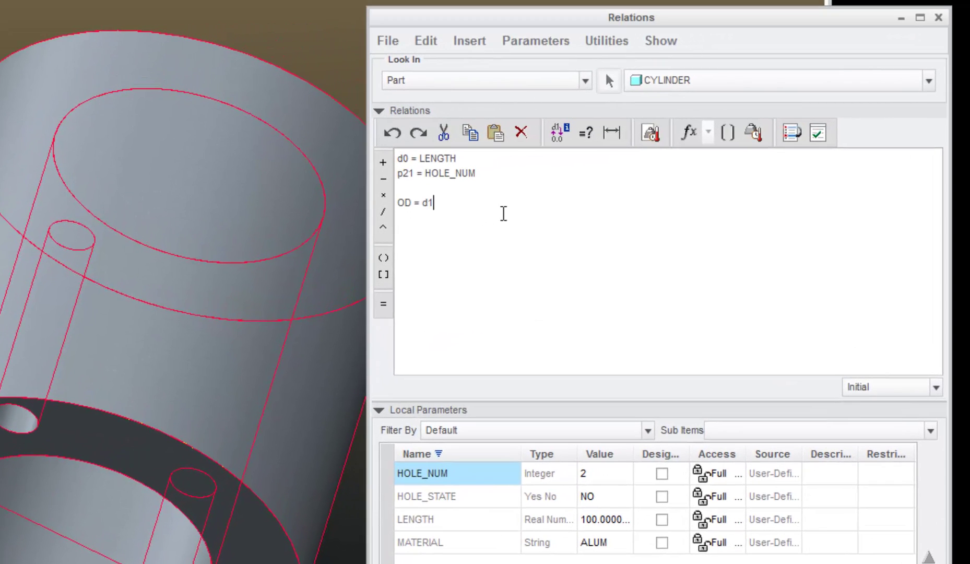
Add the relation CENHOLE_DIA = d3 using the centre hole's diameter dimension
{"action": "key", "text": "Return"}
{"action": "type", "text": "CENHOLE_DIA ="}
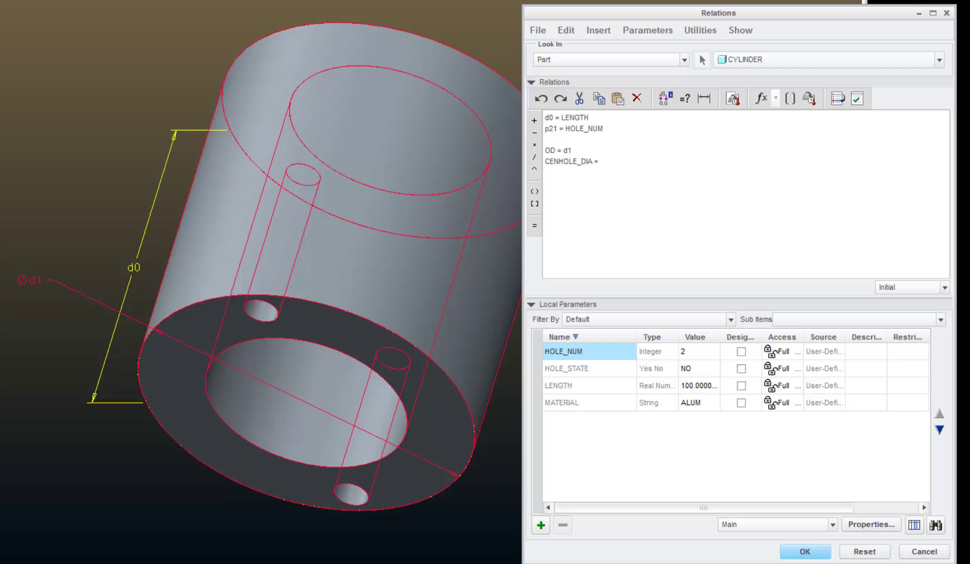
{"action": "left_click", "coordinate": [207, 374]}
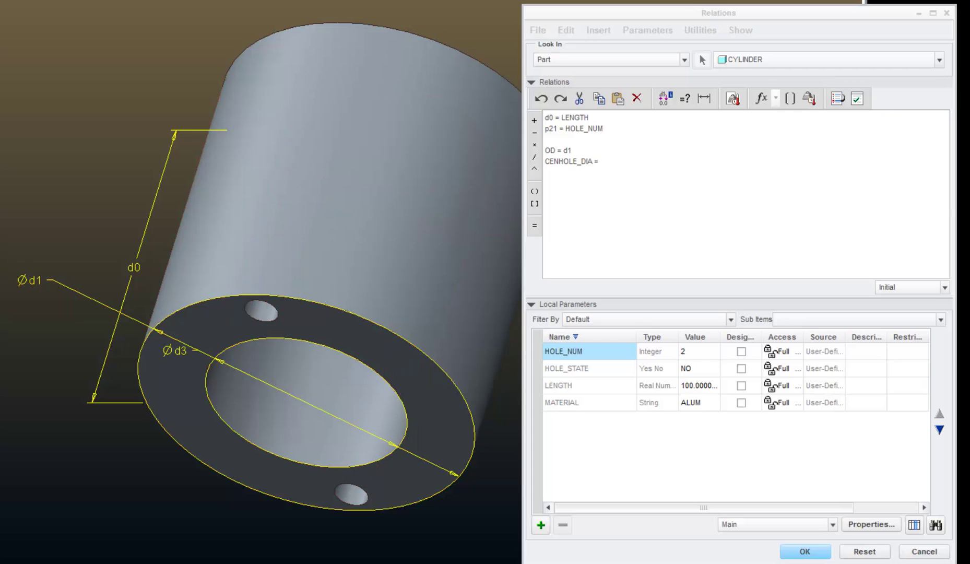
{"action": "left_click", "coordinate": [181, 352]}
{"action": "left_click", "coordinate": [642, 168]}
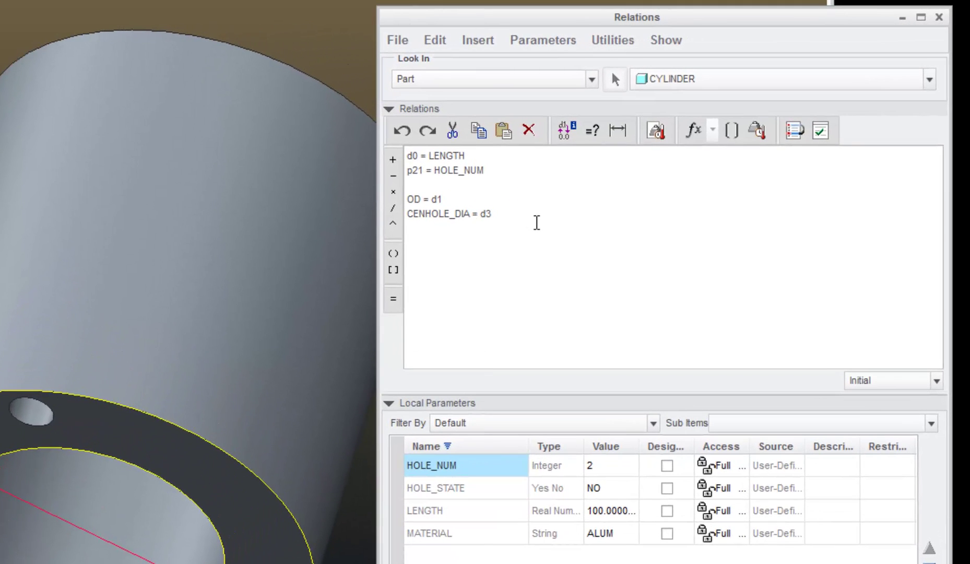
Add the relation BOLTCIR_DIA = d23 using the bolt circle diameter dimension
{"action": "type", "text": "BOLTCIR_DIA ="}
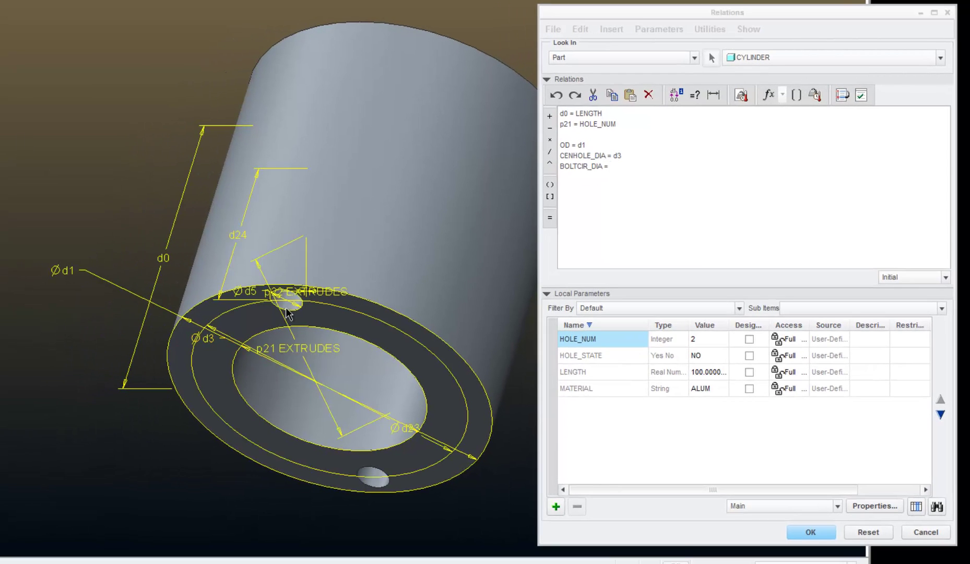
{"action": "scroll", "coordinate": [291, 319], "scroll_direction": "up", "scroll_amount": 4}
{"action": "scroll", "coordinate": [302, 303], "scroll_direction": "down", "scroll_amount": 4}
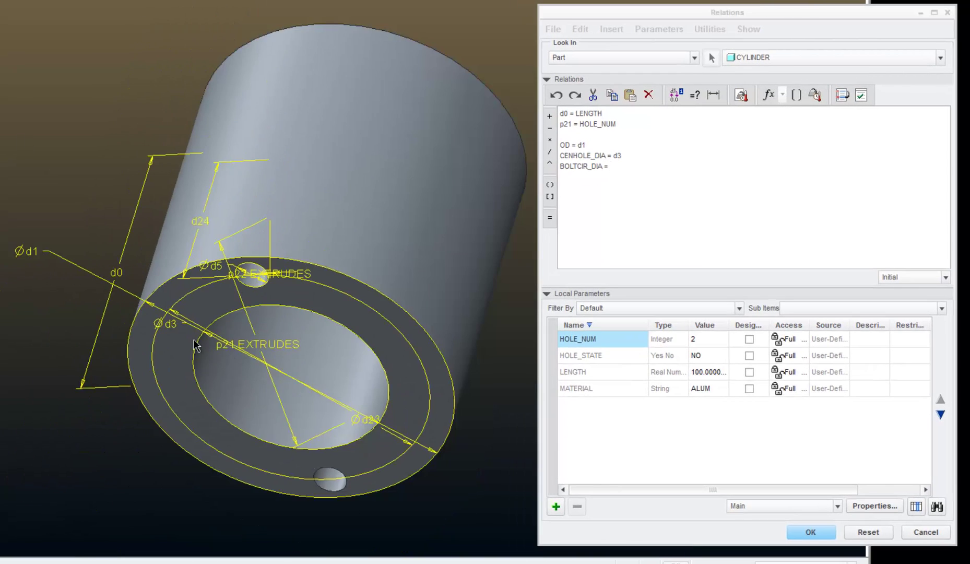
{"action": "scroll", "coordinate": [228, 356], "scroll_direction": "up", "scroll_amount": 2}
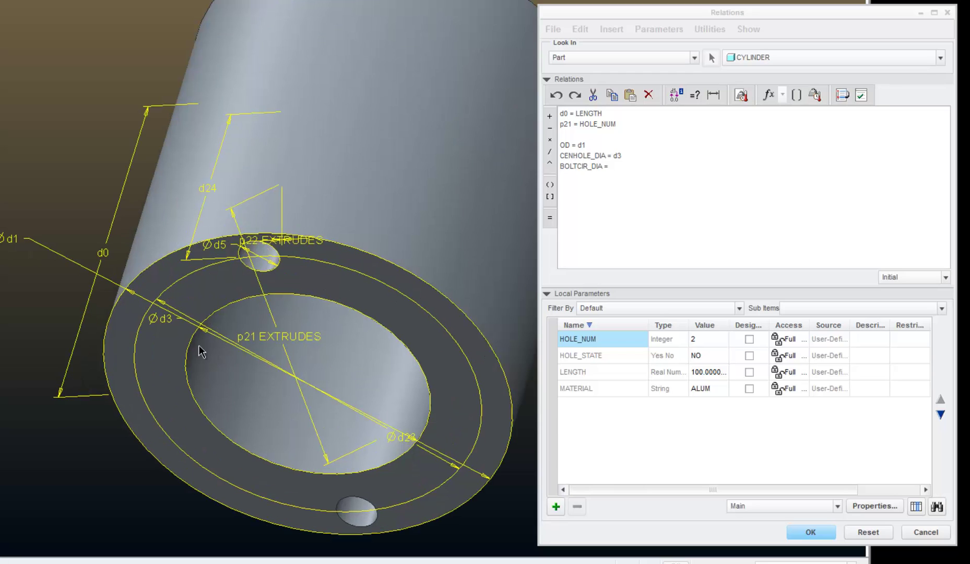
{"action": "left_click", "coordinate": [406, 436]}
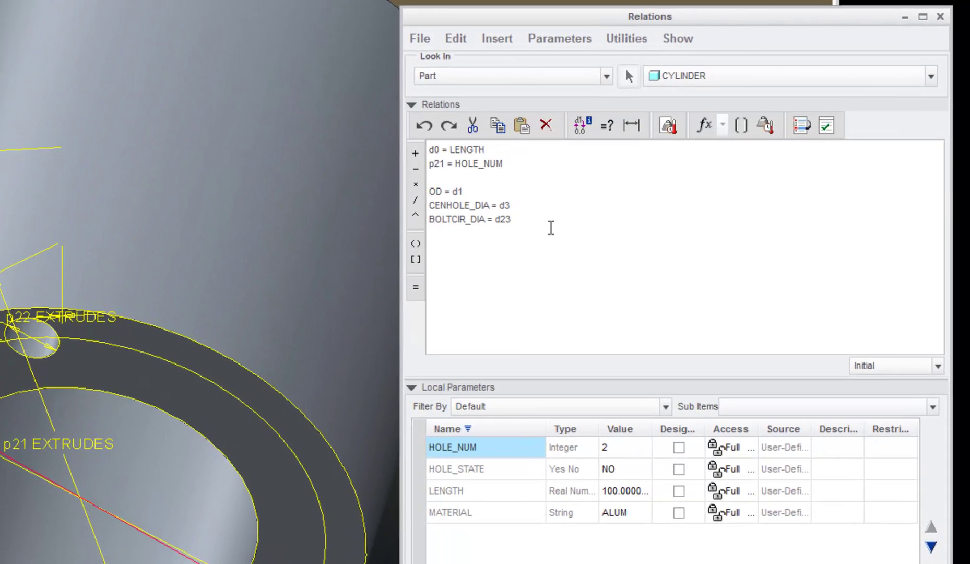
Add the relation BOLTHOLE_DIA = d5 using the bolt hole diameter dimension
{"action": "key", "text": "Return"}
{"action": "type", "text": "BOLTHOLE_DIA ="}
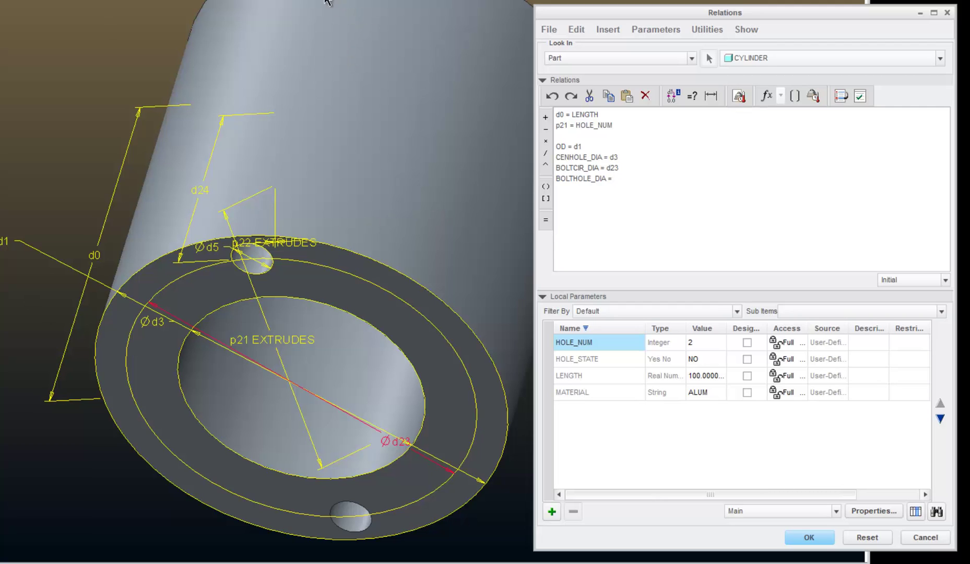
{"action": "left_click", "coordinate": [350, 304]}
{"action": "scroll", "coordinate": [303, 275], "scroll_direction": "up", "scroll_amount": 5}
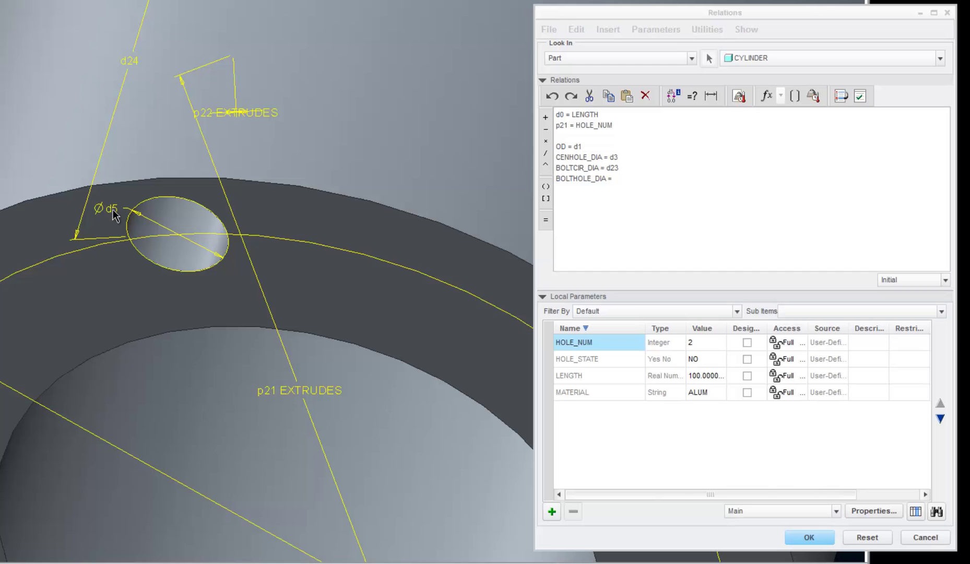
{"action": "left_click", "coordinate": [113, 213]}
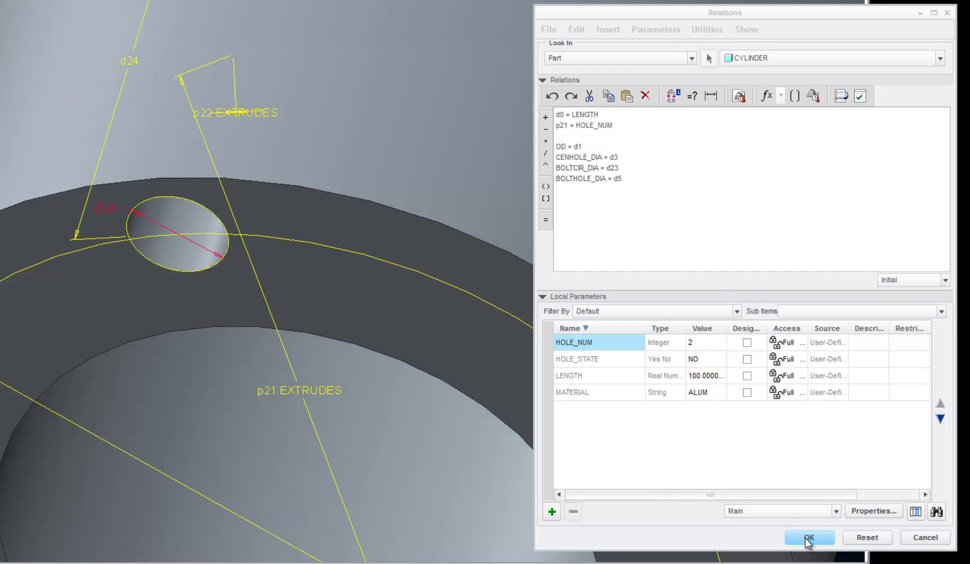
Verify the four relations, dismiss the message, and place the cursor in the OD = d1 line
{"action": "left_click", "coordinate": [859, 96]}
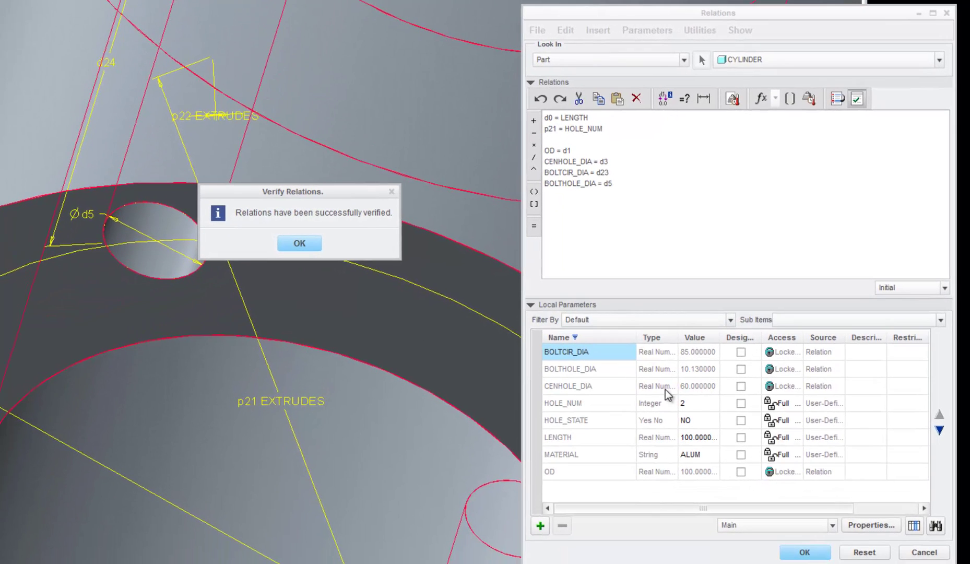
{"action": "left_click", "coordinate": [300, 243]}
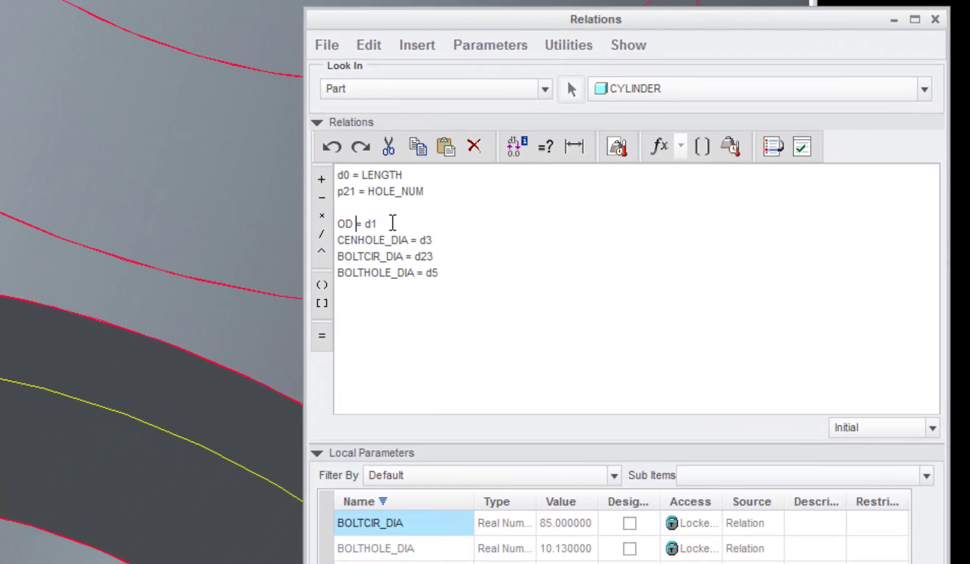
{"action": "key", "text": "Left"}
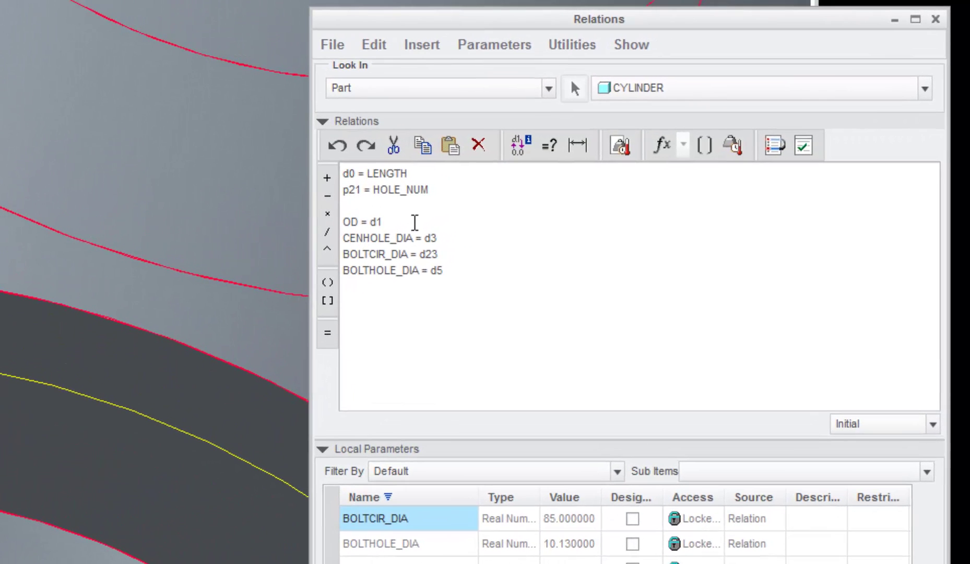
Prefix the four relation lines with 'd1 =', 'D3 =', 'D23 =' and 'D5 ='
{"action": "double_click", "coordinate": [520, 179]}
{"action": "key", "text": "Left"}
{"action": "key", "text": "Left"}
{"action": "key", "text": "Left"}
{"action": "key", "text": "Left"}
{"action": "key", "text": "Left"}
{"action": "key", "text": "Left"}
{"action": "type", "text": "d1 ="}
{"action": "left_click", "coordinate": [346, 239]}
{"action": "type", "text": "D3 "}
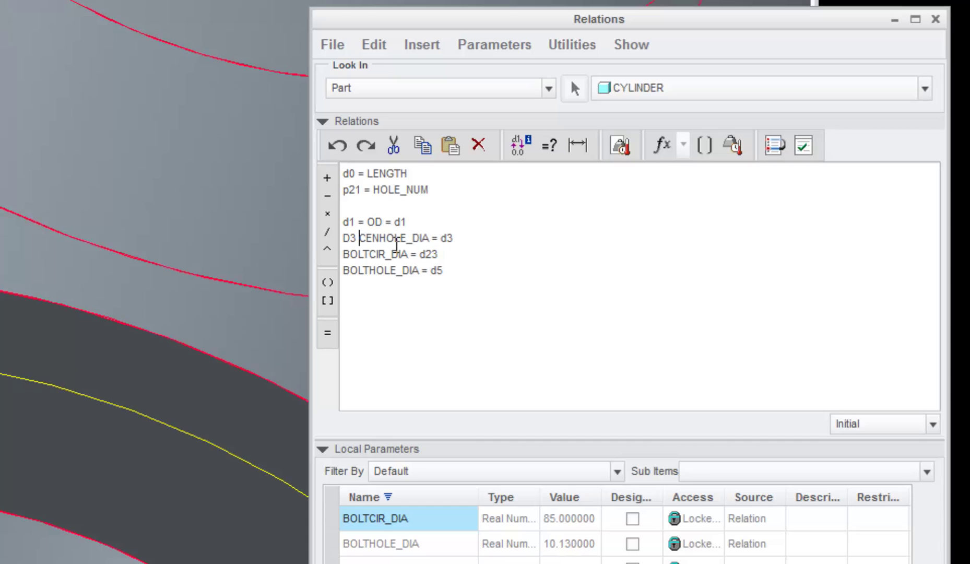
{"action": "type", "text": "="}
{"action": "key", "text": "Down"}
{"action": "key", "text": "Left"}
{"action": "key", "text": "Left"}
{"action": "key", "text": "Left"}
{"action": "key", "text": "Left"}
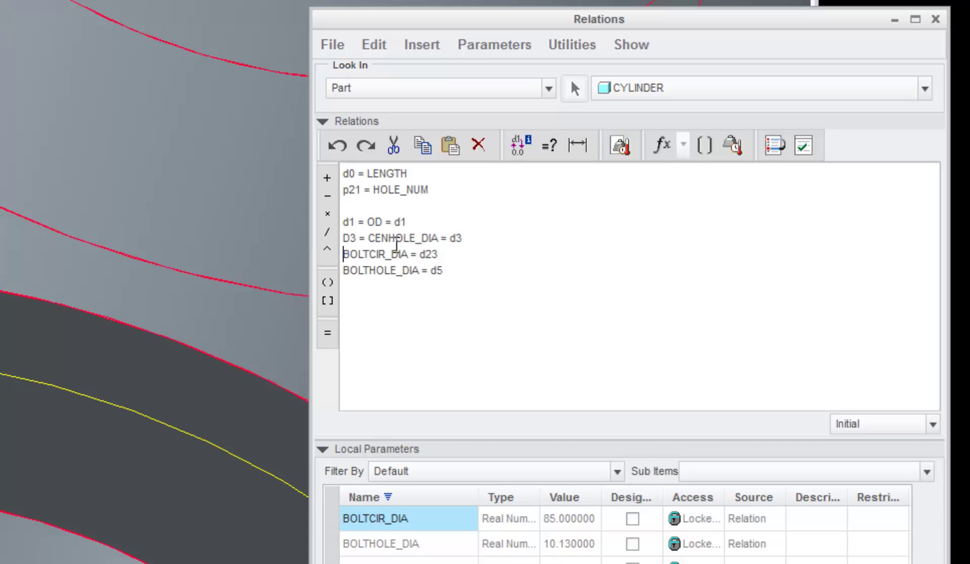
{"action": "type", "text": "D23 "}
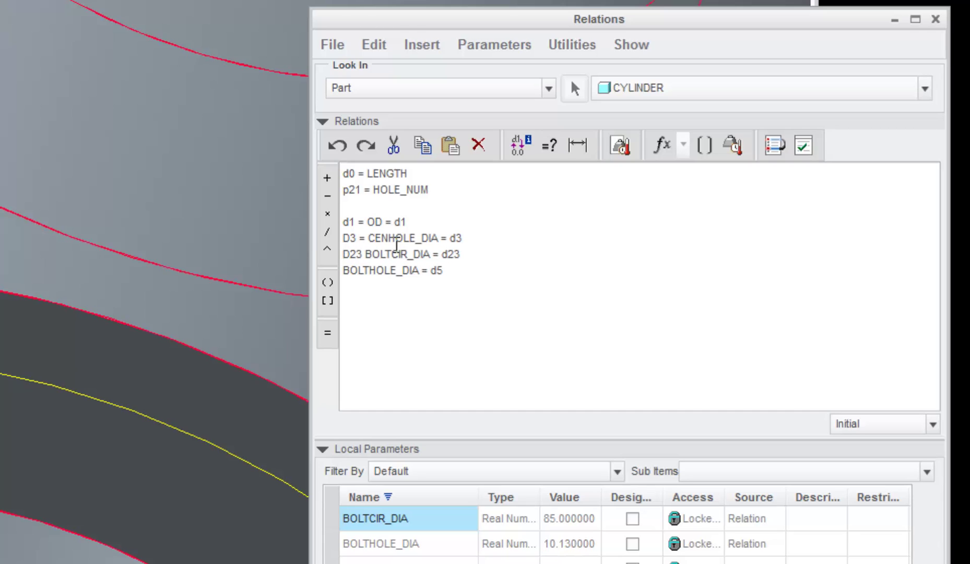
{"action": "type", "text": "="}
{"action": "key", "text": "Down"}
{"action": "key", "text": "Left"}
{"action": "key", "text": "Left"}
{"action": "key", "text": "Left"}
{"action": "key", "text": "Left"}
{"action": "key", "text": "Left"}
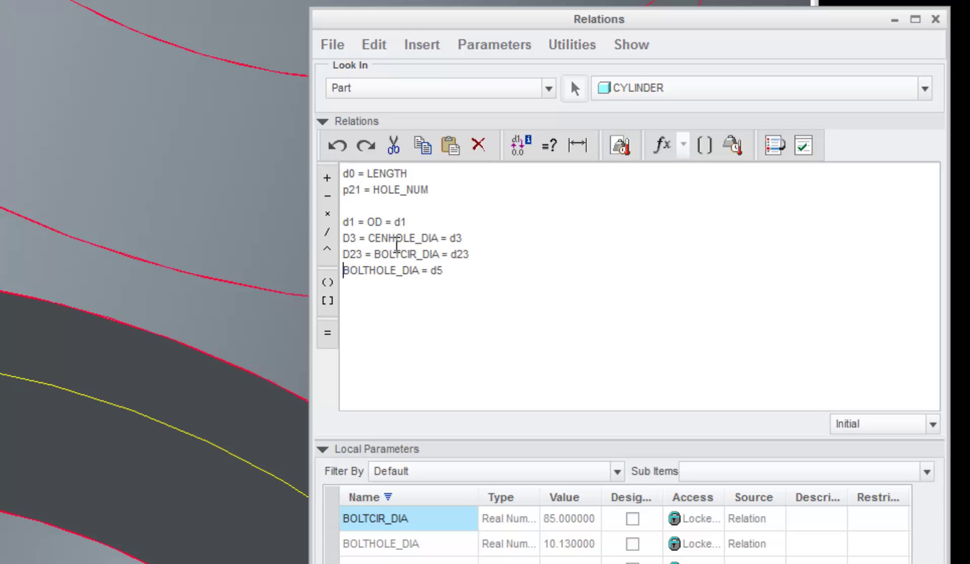
{"action": "type", "text": "D5 "}
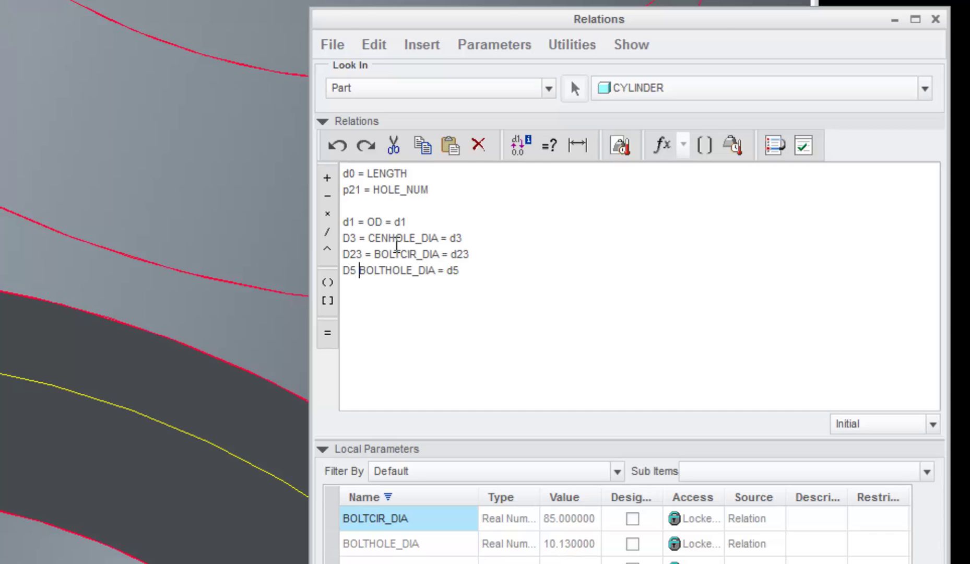
{"action": "type", "text": "="}
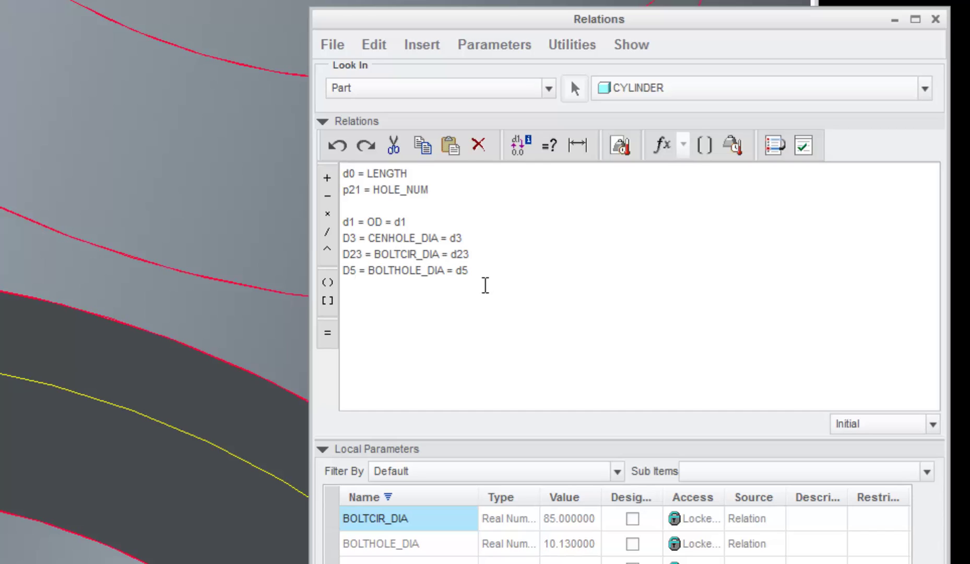
Delete the trailing '= d5', '= d23', '= d3' and '= d1' from each relation
{"action": "left_click", "coordinate": [504, 271]}
{"action": "key", "text": "BackSpace"}
{"action": "key", "text": "BackSpace"}
{"action": "key", "text": "BackSpace"}
{"action": "key", "text": "BackSpace"}
{"action": "key", "text": "BackSpace"}
{"action": "left_click", "coordinate": [492, 261]}
{"action": "key", "text": "BackSpace"}
{"action": "key", "text": "BackSpace"}
{"action": "key", "text": "BackSpace"}
{"action": "key", "text": "BackSpace"}
{"action": "key", "text": "BackSpace"}
{"action": "key", "text": "BackSpace"}
{"action": "left_click", "coordinate": [483, 240]}
{"action": "key", "text": "BackSpace"}
{"action": "key", "text": "BackSpace"}
{"action": "key", "text": "BackSpace"}
{"action": "key", "text": "BackSpace"}
{"action": "key", "text": "BackSpace"}
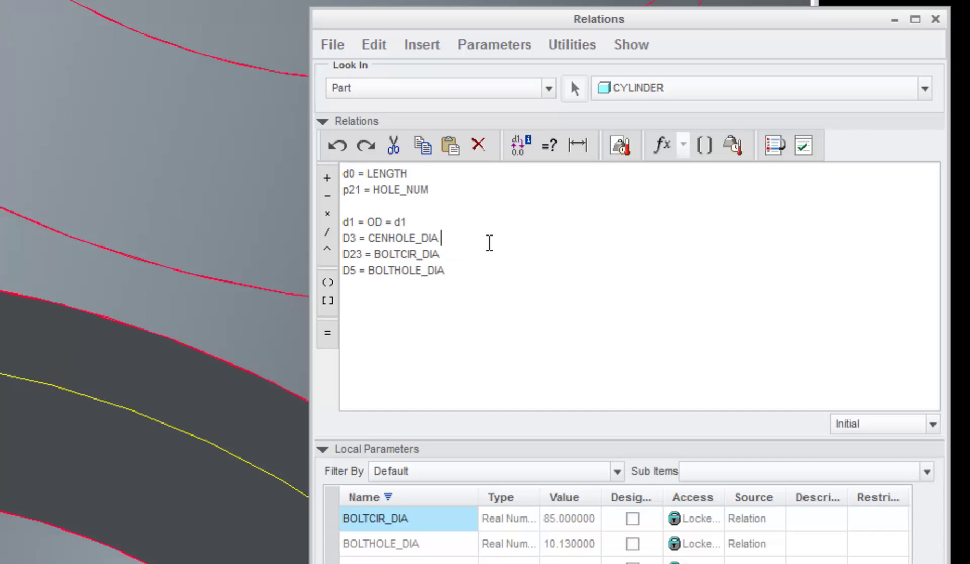
{"action": "left_click", "coordinate": [444, 224]}
{"action": "key", "text": "BackSpace"}
{"action": "key", "text": "BackSpace"}
{"action": "key", "text": "BackSpace"}
{"action": "key", "text": "BackSpace"}
{"action": "key", "text": "BackSpace"}
Verify the reversed relations, then check that BOLTHOLE_DIA and CENHOLE_DIA values are now editable
{"action": "left_click", "coordinate": [804, 146]}
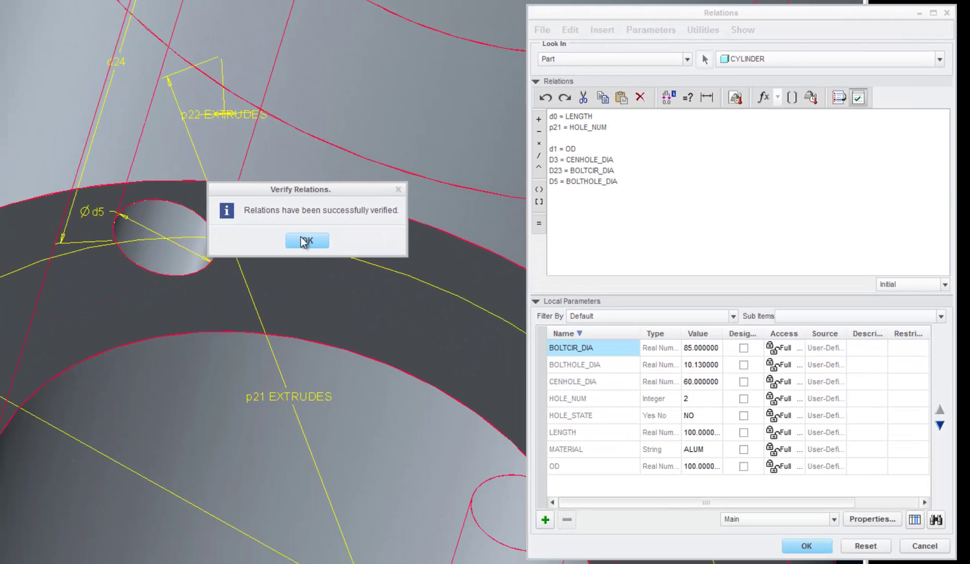
{"action": "left_click", "coordinate": [306, 241]}
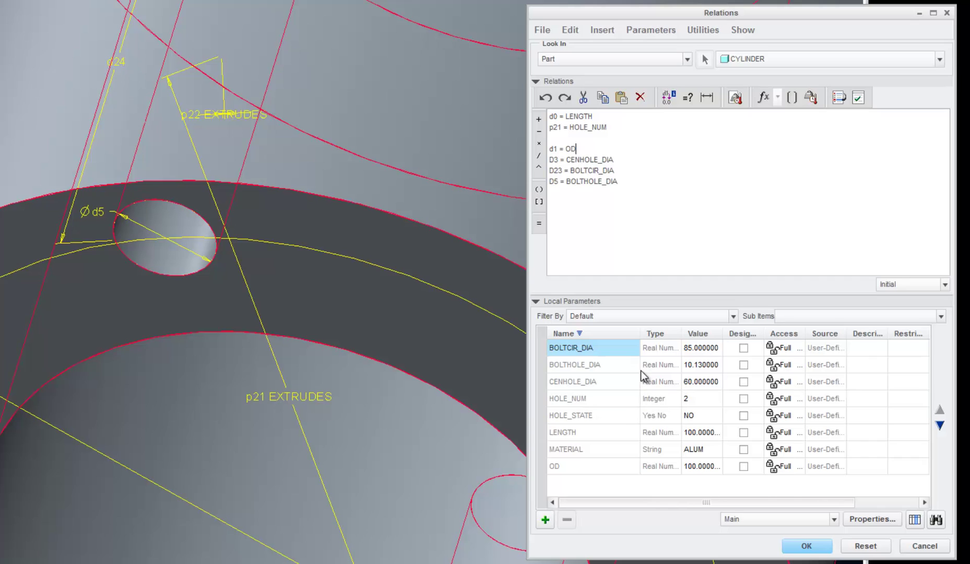
{"action": "left_click", "coordinate": [709, 365]}
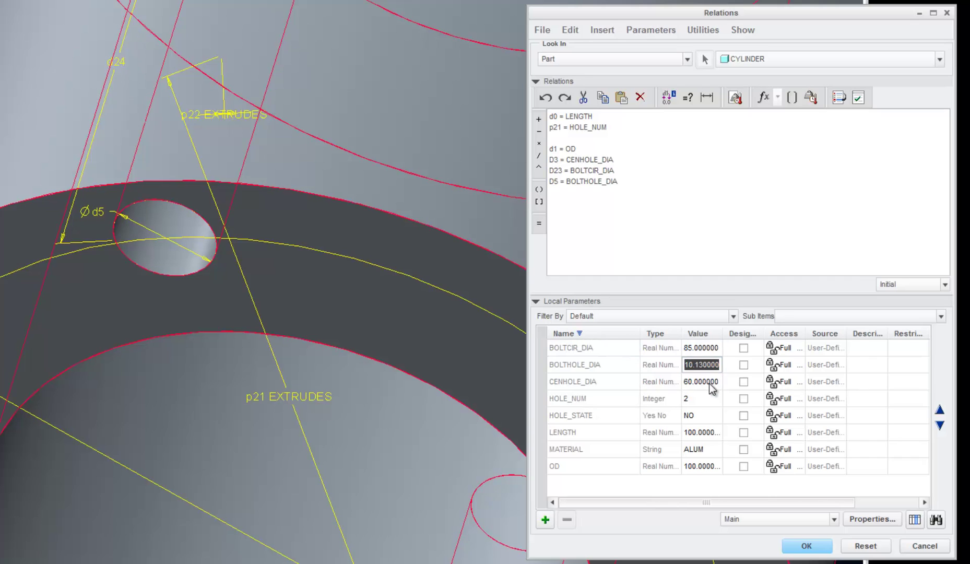
{"action": "left_click", "coordinate": [710, 386]}
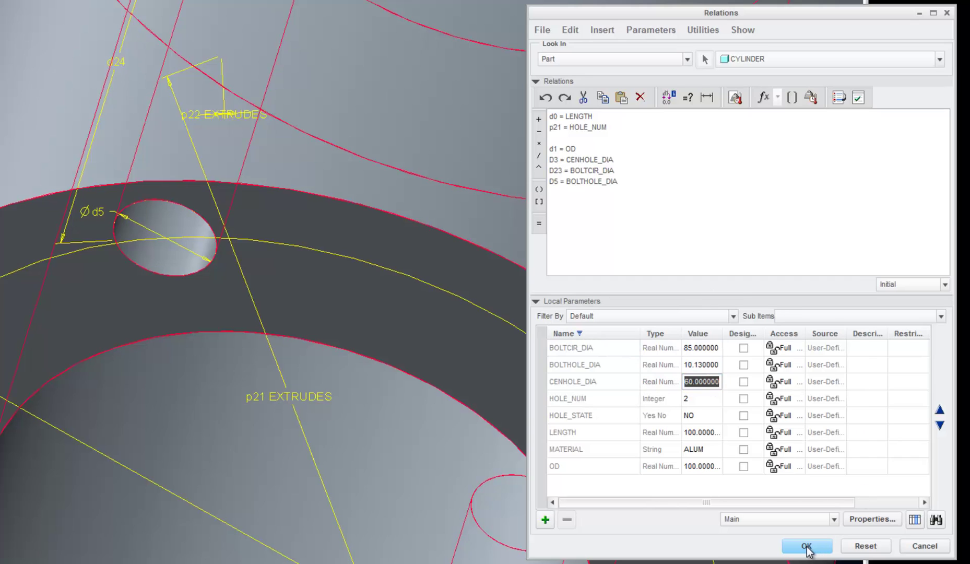